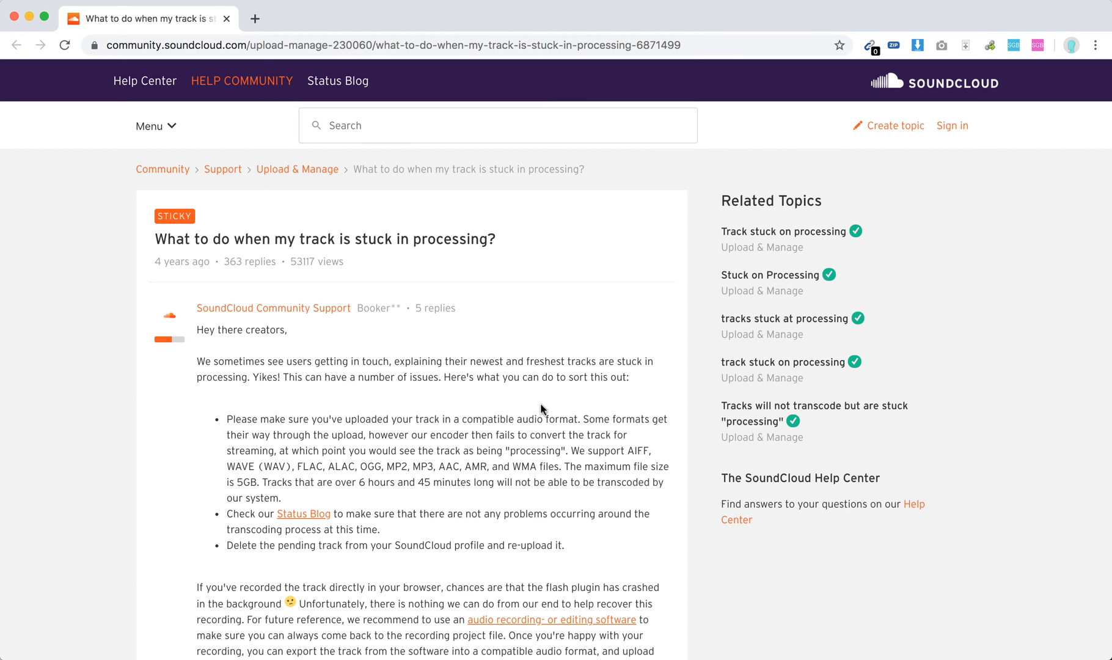
pyautogui.scroll(-2, 493, 401)
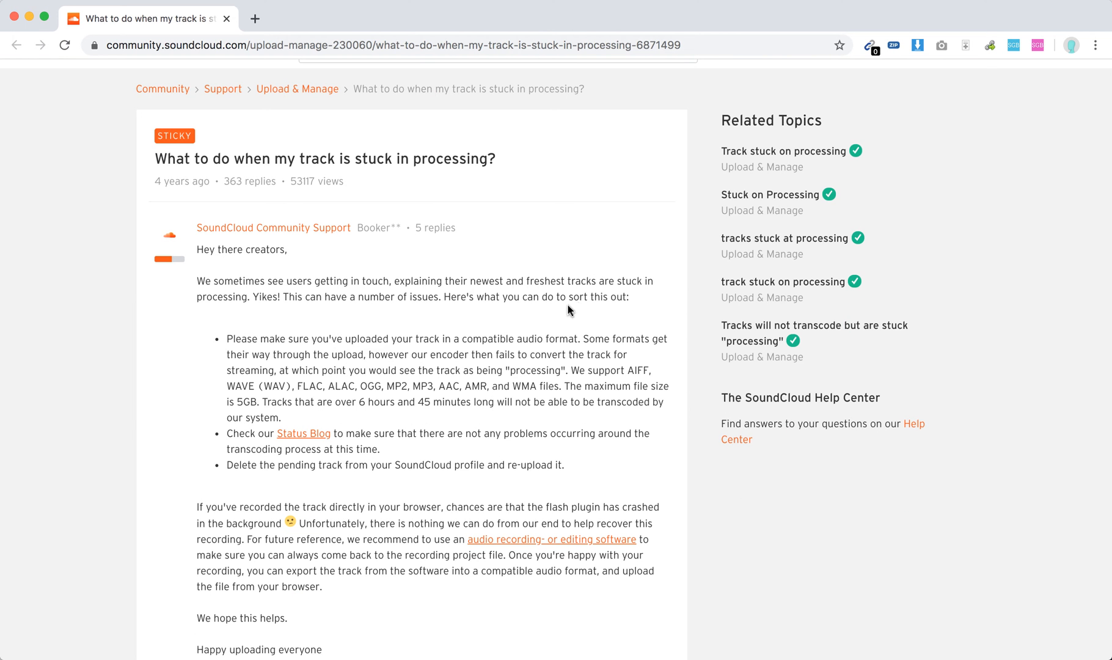
# Zoom the browser page in two levels with Cmd+Plus so the article text reads larger.
pyautogui.press('super+plus')
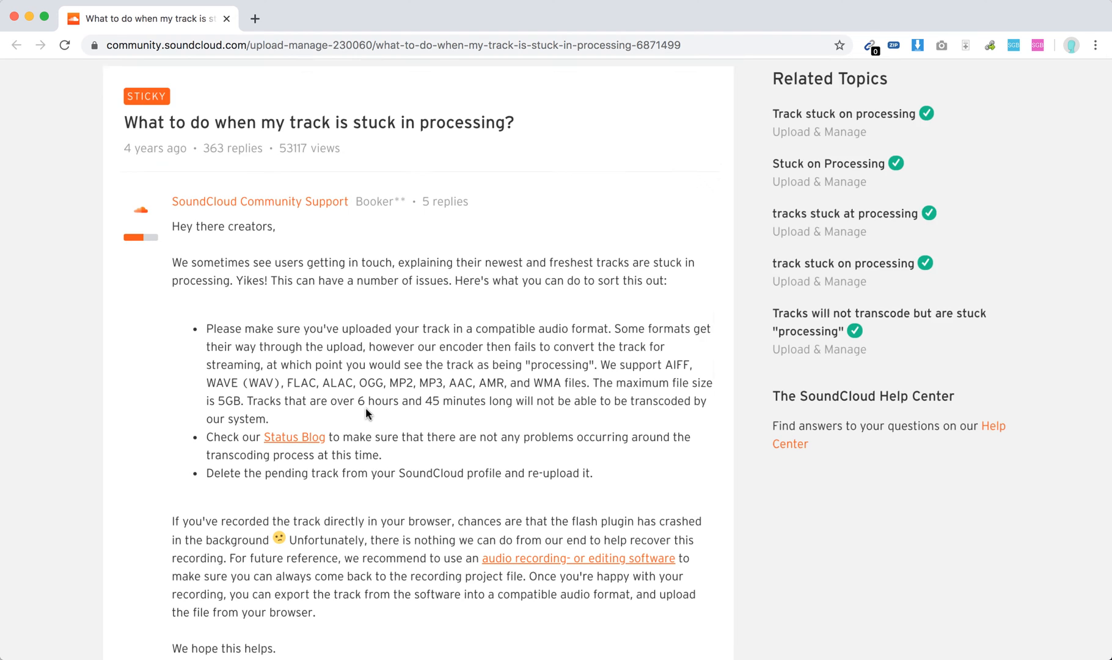
pyautogui.press('super+plus')
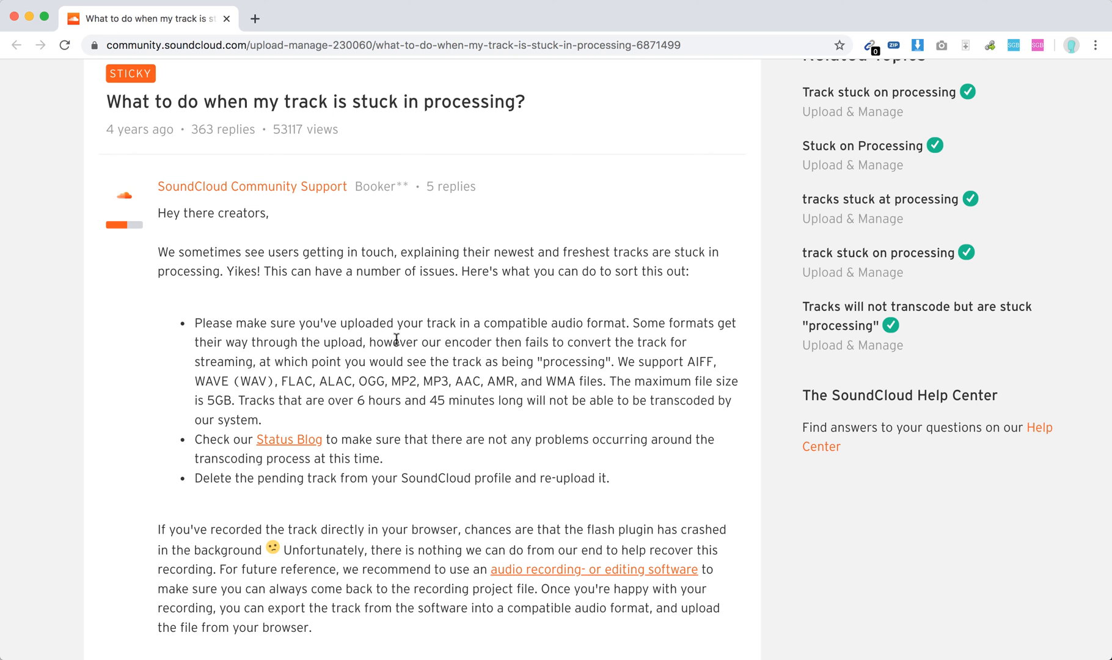
pyautogui.moveTo(396, 341); pyautogui.dragTo(546, 345)
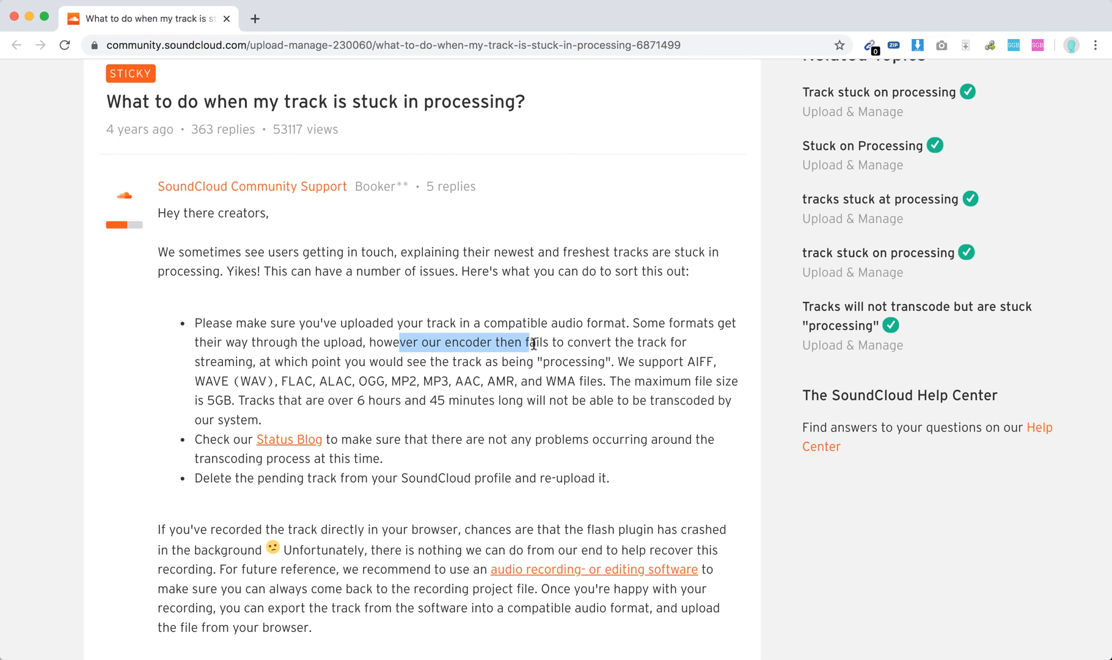
pyautogui.moveTo(547, 345); pyautogui.dragTo(623, 344)
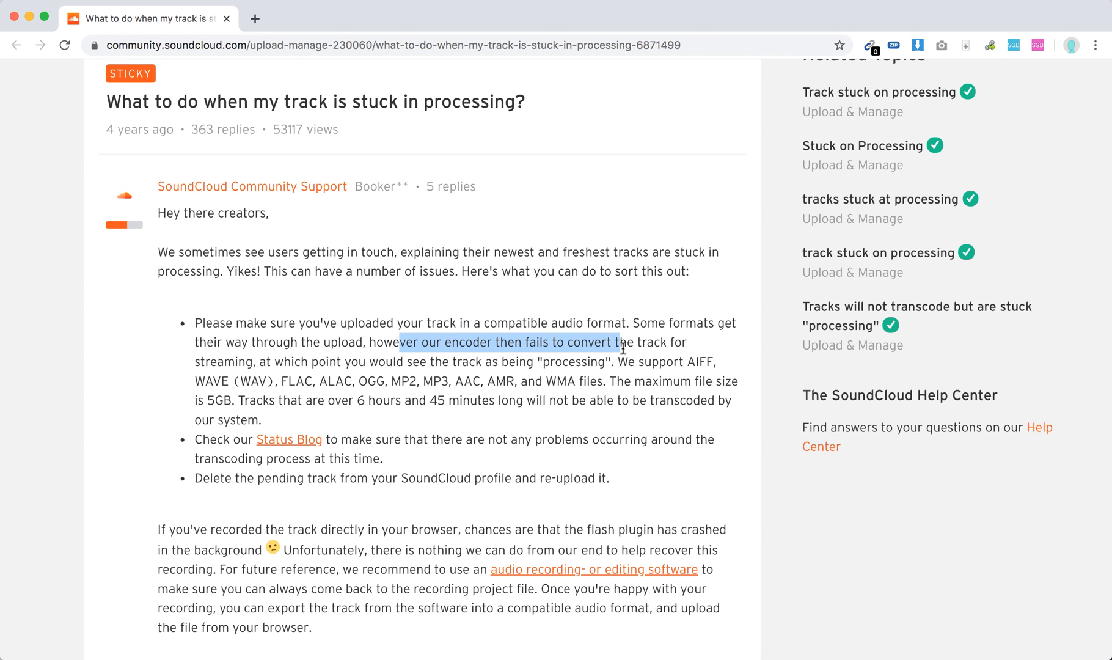
pyautogui.click(517, 359)
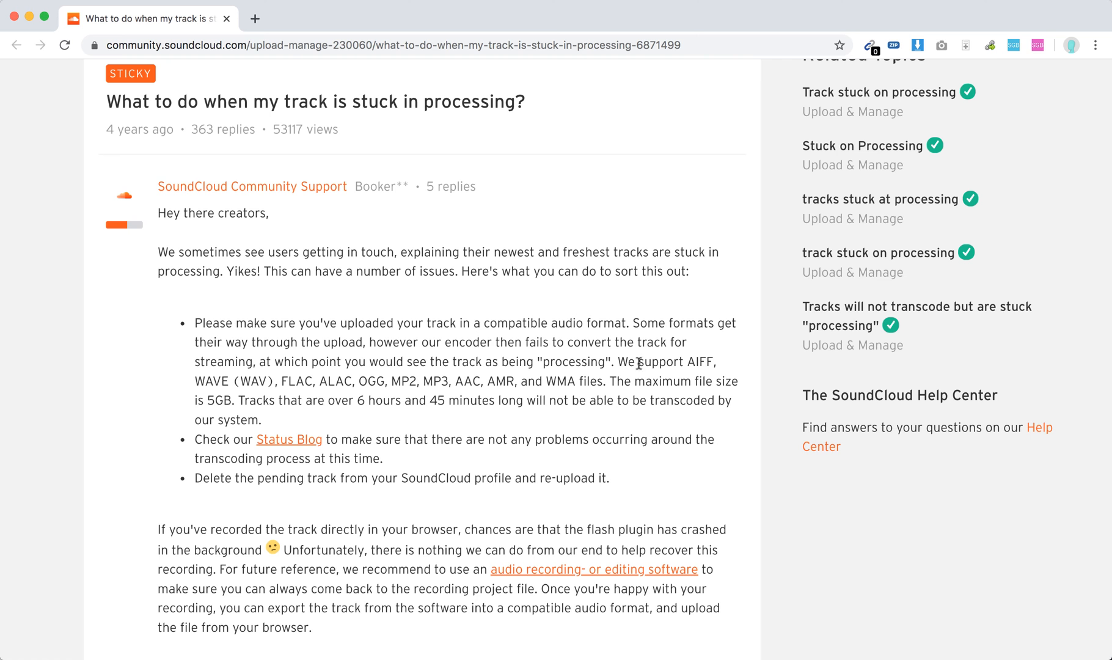
pyautogui.moveTo(628, 362)
pyautogui.mouseDown()
pyautogui.moveTo(700, 361)
pyautogui.moveTo(519, 382)
pyautogui.moveTo(549, 383)
pyautogui.mouseUp()
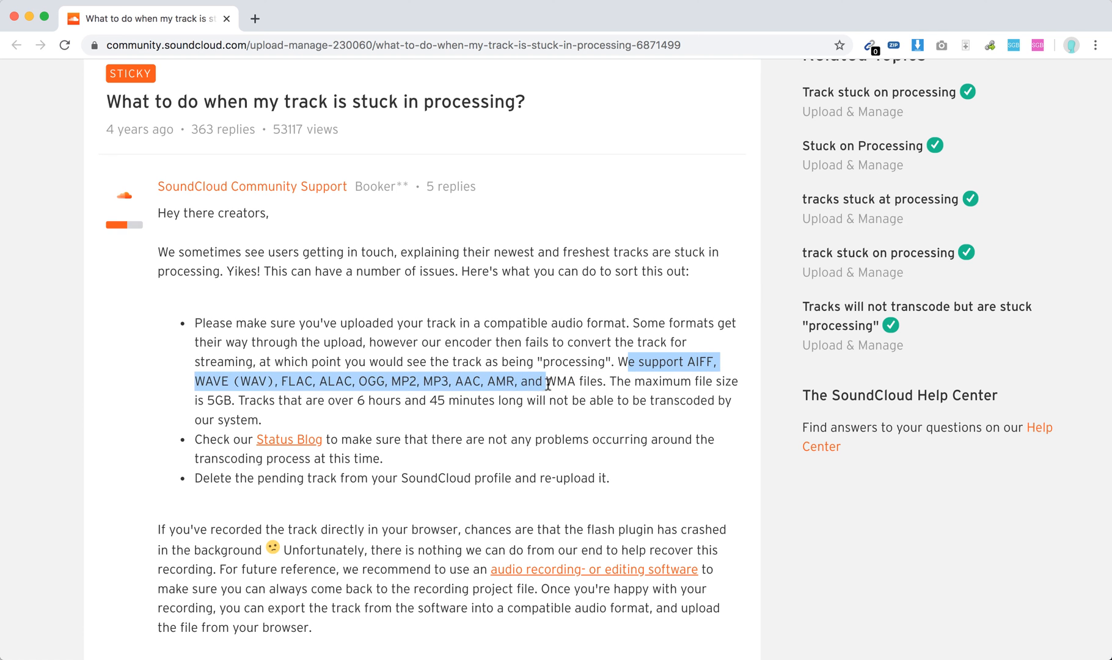
pyautogui.moveTo(549, 383); pyautogui.dragTo(540, 384)
pyautogui.moveTo(540, 385)
pyautogui.mouseDown()
pyautogui.moveTo(574, 395)
pyautogui.moveTo(271, 403)
pyautogui.mouseUp()
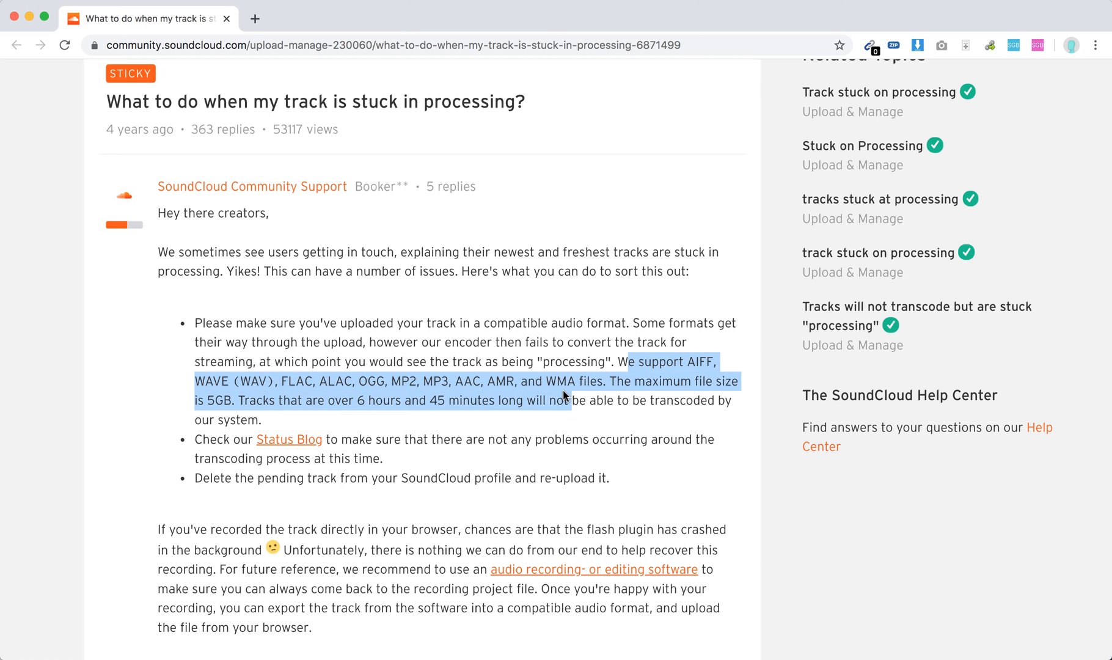
pyautogui.click(271, 402)
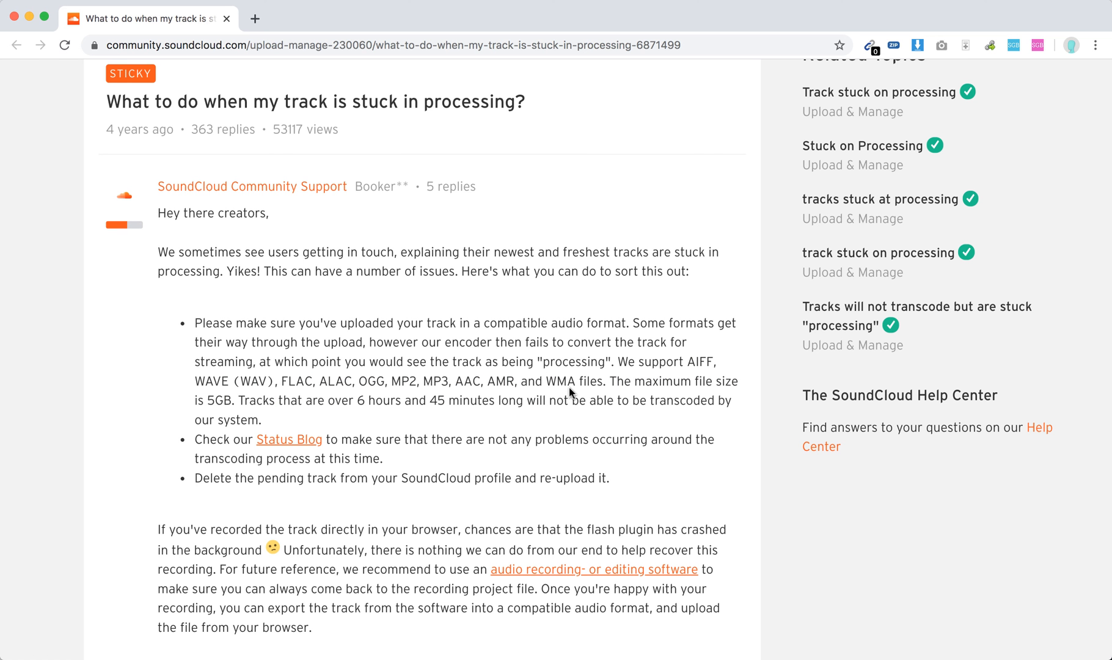
pyautogui.scroll(-1, 570, 387)
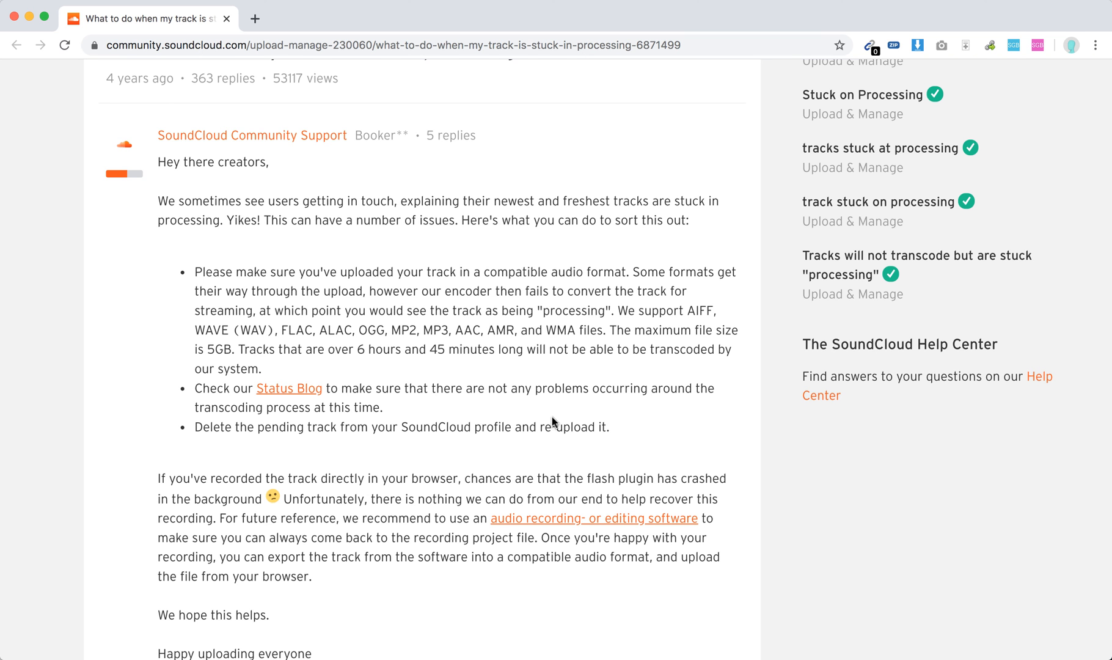
pyautogui.scroll(-1, 552, 423)
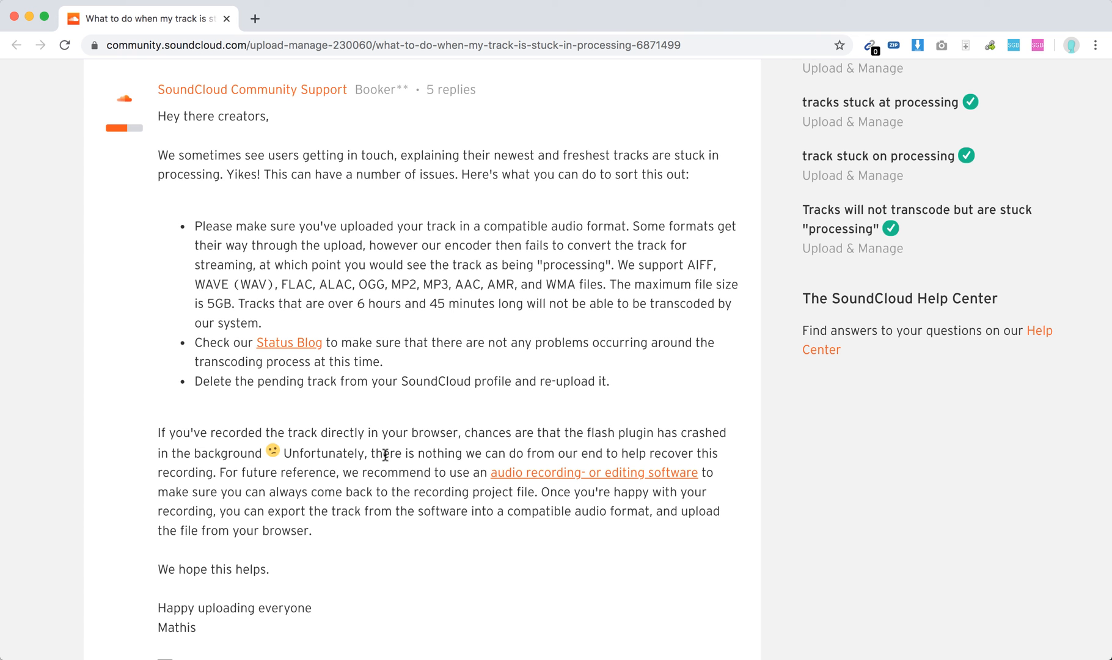
pyautogui.moveTo(382, 454)
pyautogui.mouseDown()
pyautogui.moveTo(539, 452)
pyautogui.moveTo(446, 489)
pyautogui.mouseUp()
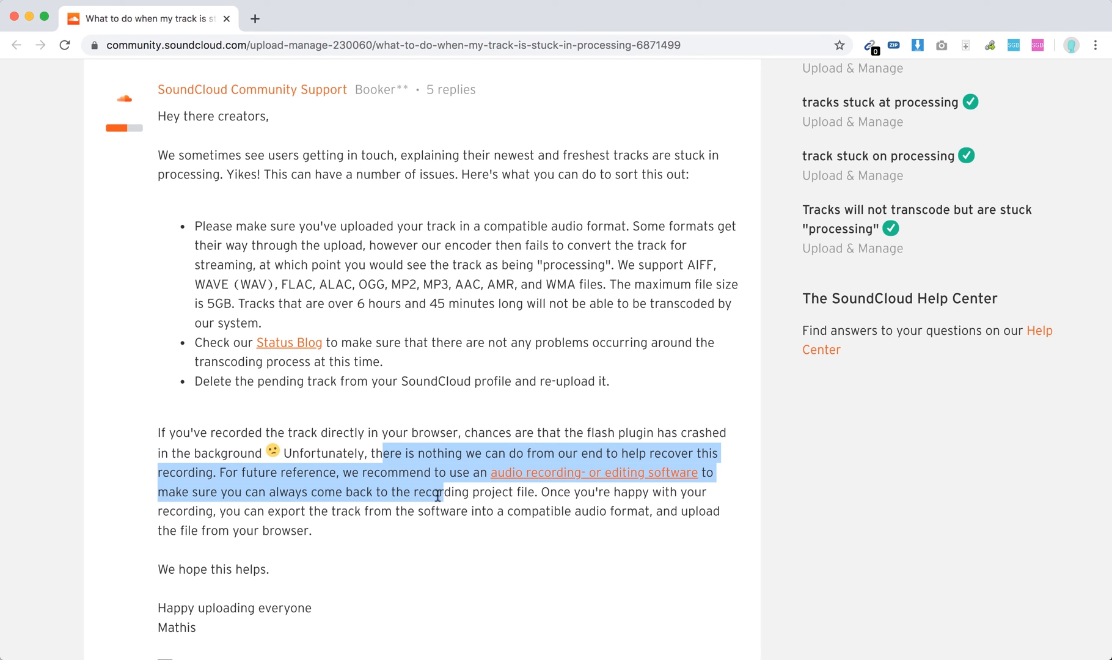
pyautogui.click(437, 493)
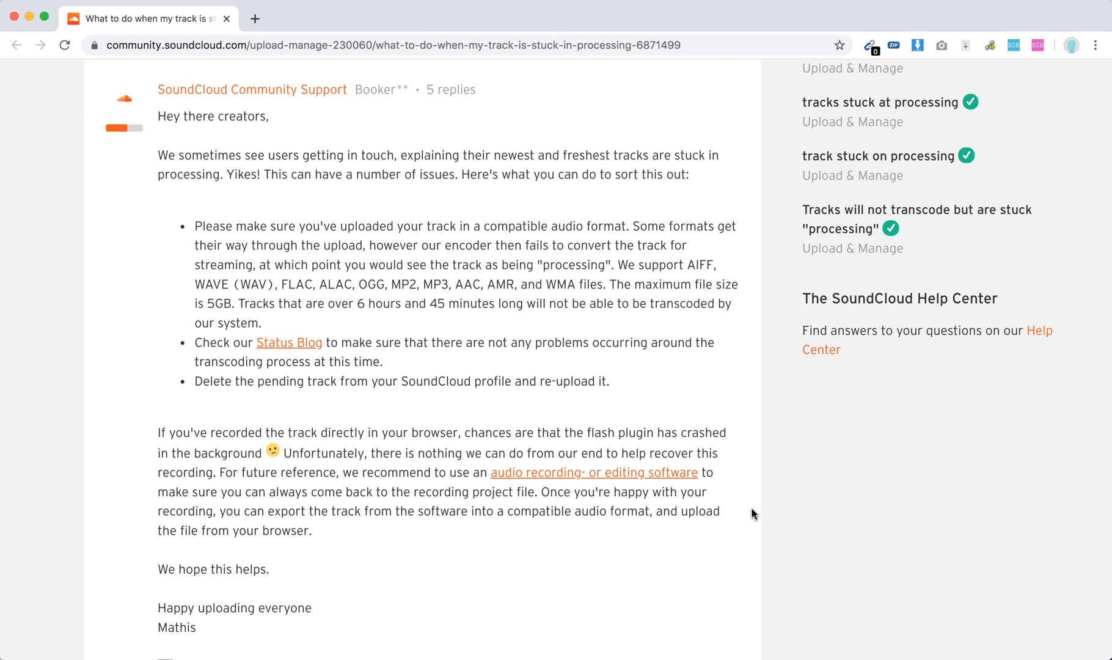
pyautogui.scroll(-5, 753, 513)
pyautogui.scroll(-2, 752, 513)
pyautogui.scroll(-8, 753, 513)
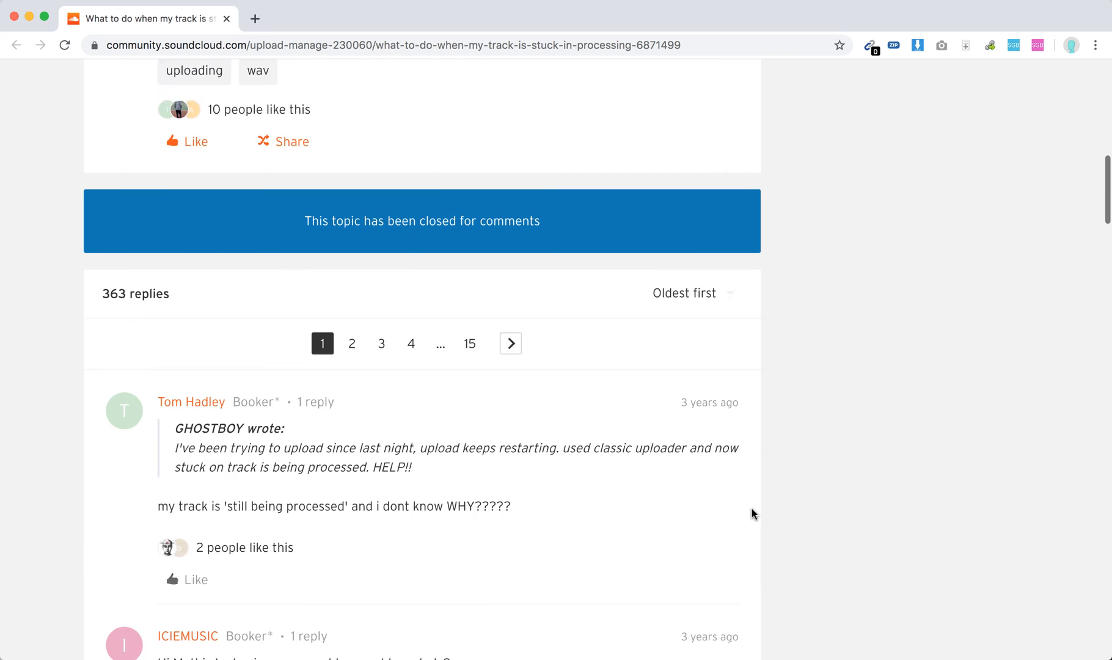
pyautogui.scroll(-1, 753, 514)
pyautogui.scroll(1, 753, 513)
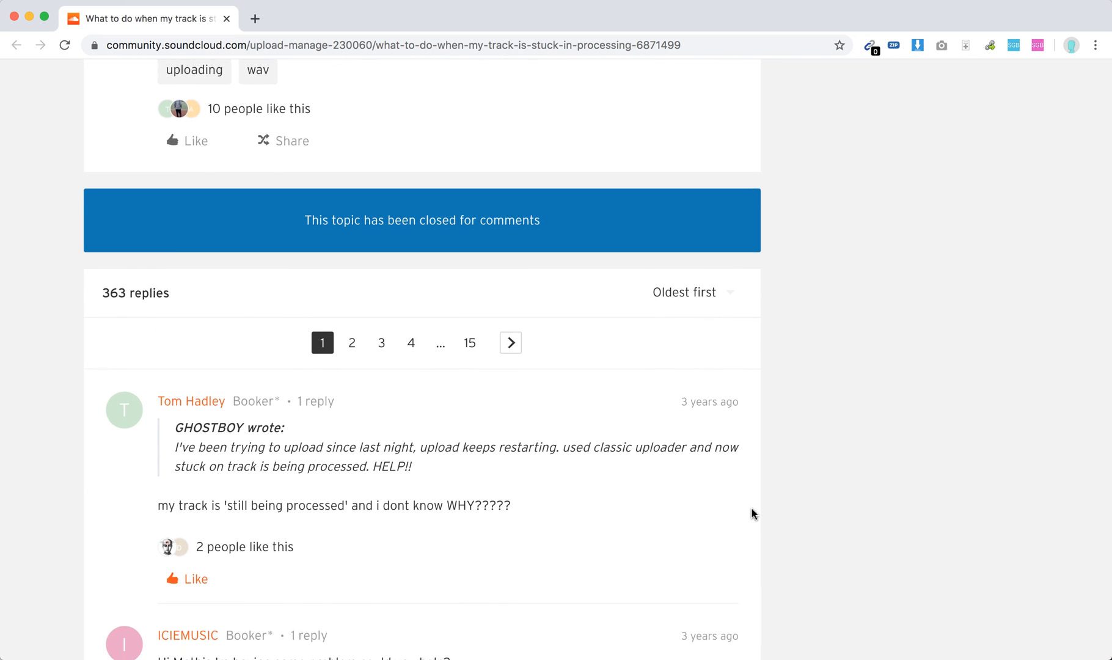
pyautogui.scroll(-8, 753, 513)
pyautogui.scroll(-1, 753, 514)
pyautogui.scroll(-3, 753, 514)
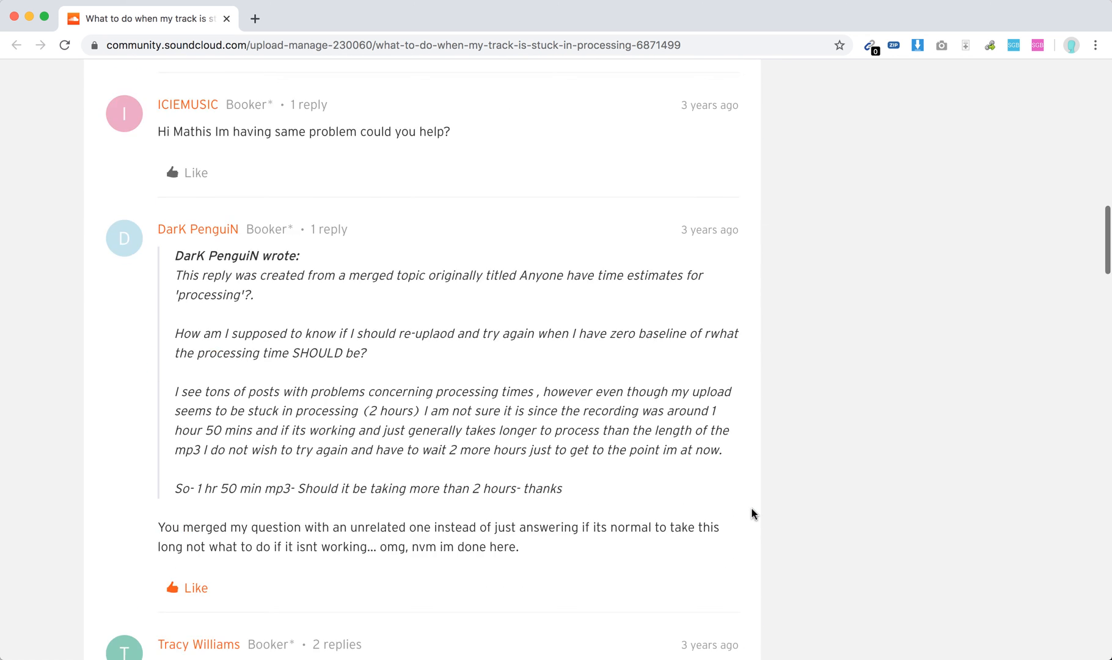
pyautogui.scroll(-2, 753, 514)
pyautogui.scroll(-5, 753, 514)
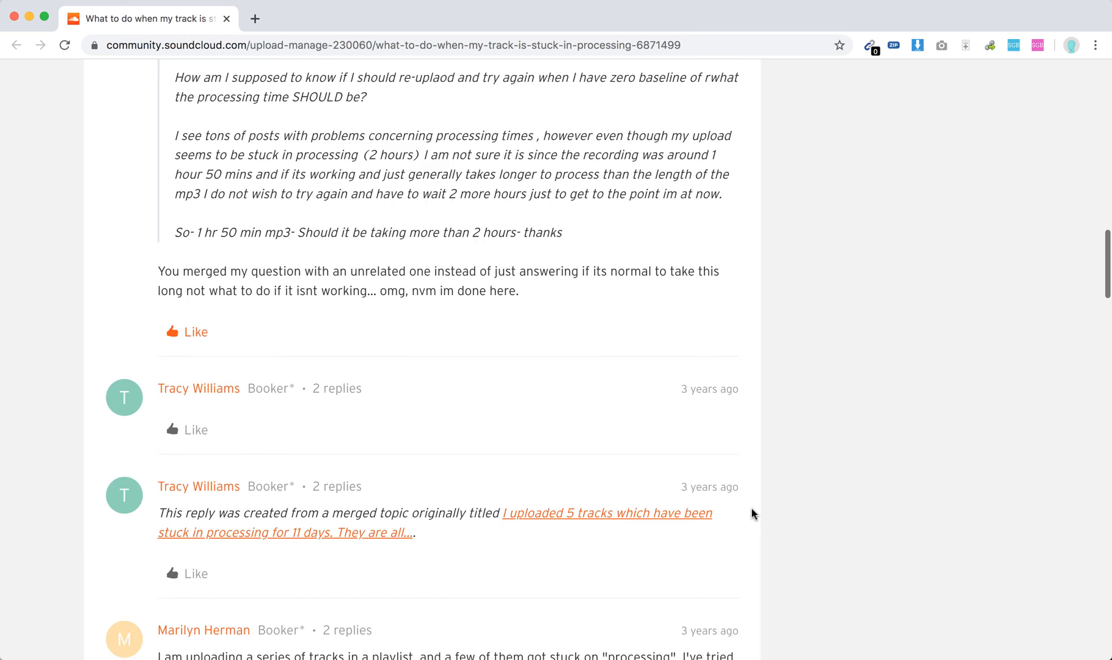
pyautogui.scroll(-4, 753, 514)
pyautogui.scroll(-2, 752, 514)
pyautogui.scroll(-3, 753, 514)
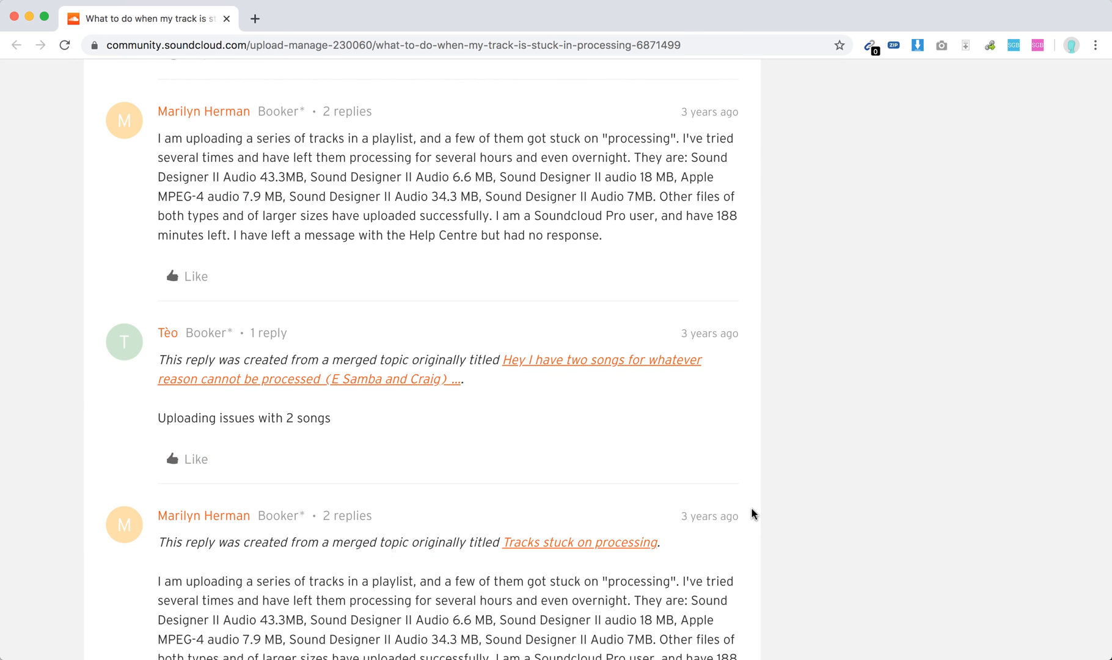
pyautogui.scroll(-4, 753, 514)
pyautogui.scroll(-1, 752, 514)
pyautogui.scroll(-3, 753, 514)
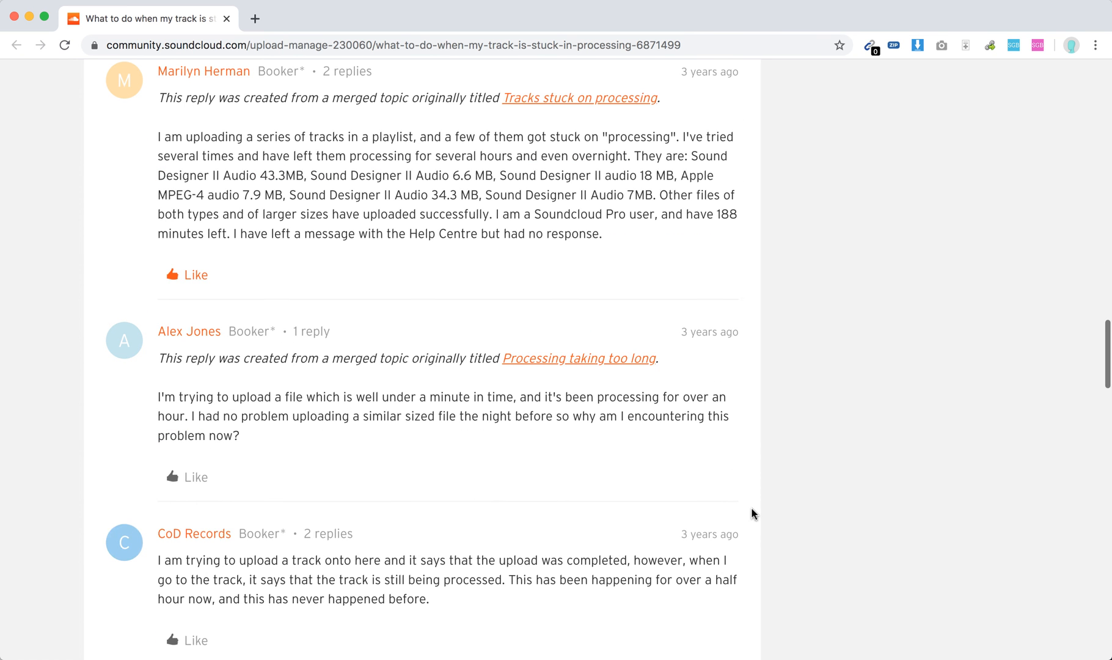
pyautogui.scroll(-3, 753, 513)
pyautogui.scroll(-2, 752, 514)
pyautogui.scroll(-1, 753, 513)
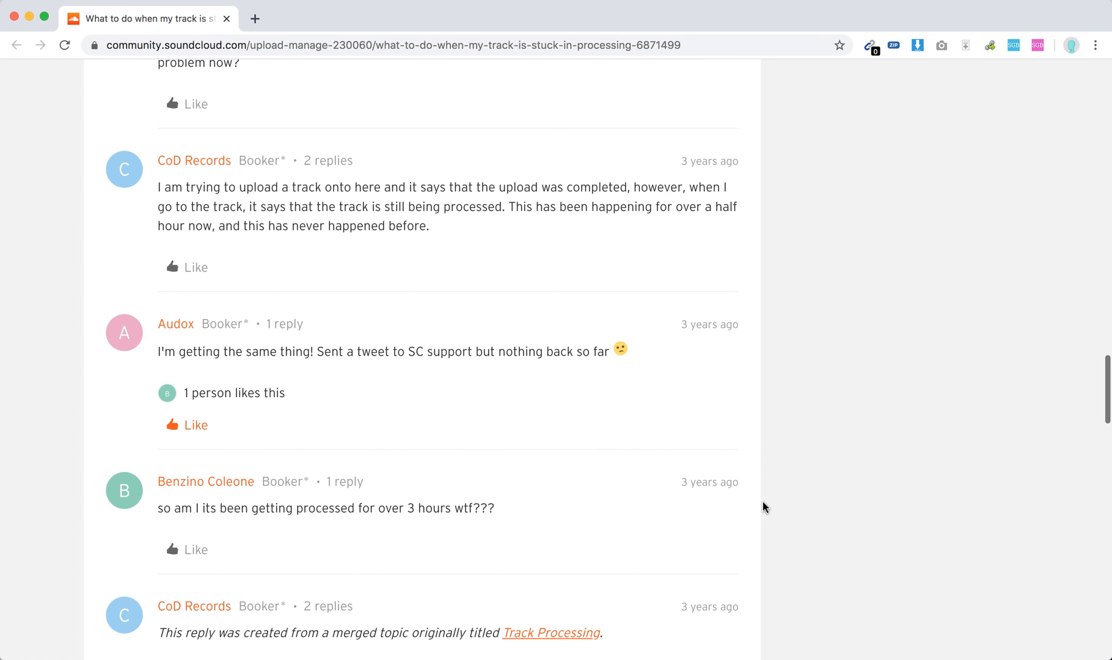
pyautogui.scroll(-3, 801, 481)
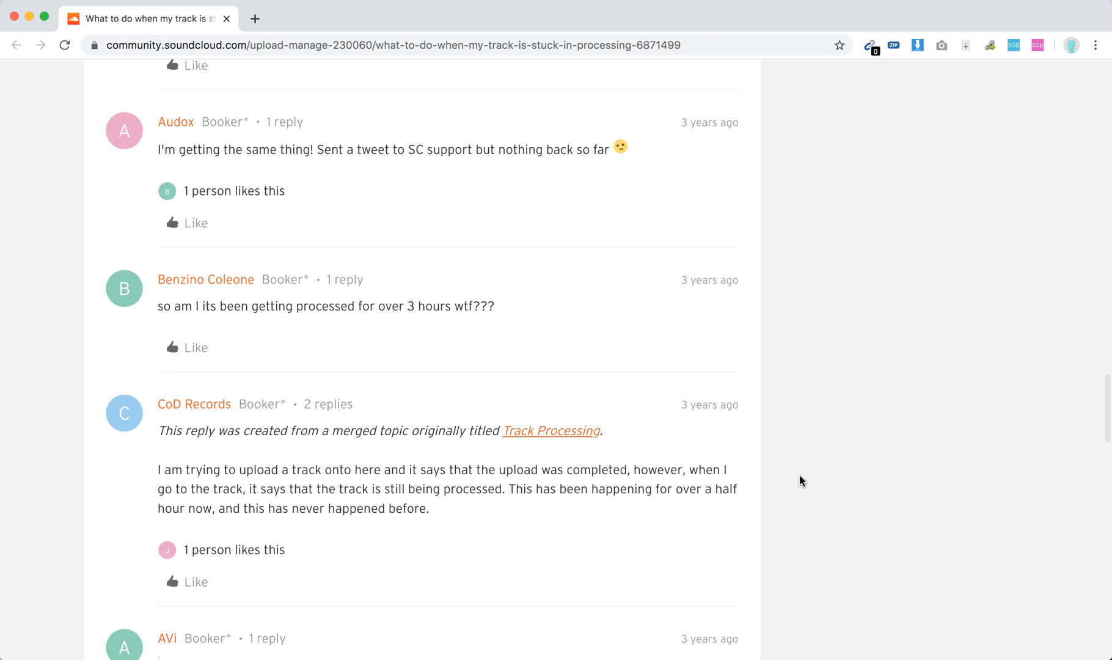